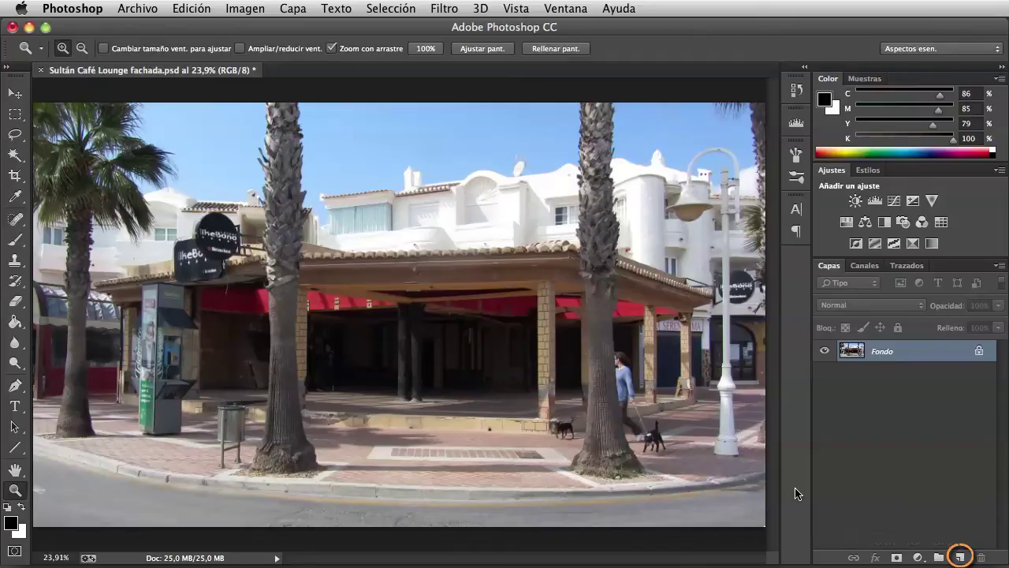
Step: Add a new empty layer above Fondo and name it 'guías perspectiva'
{"action": "left_click", "coordinate": [959, 557]}
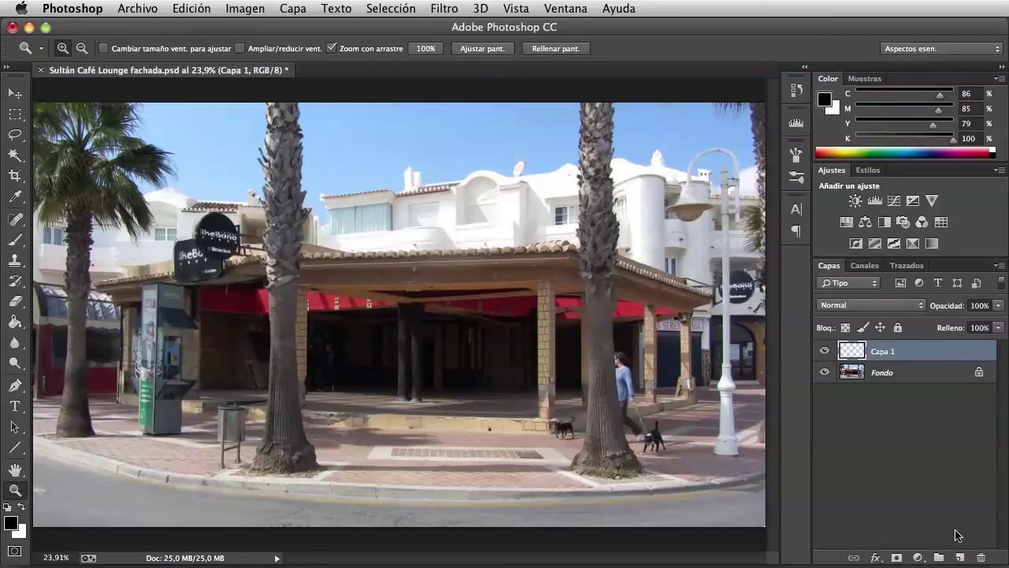
{"action": "double_click", "coordinate": [883, 352]}
{"action": "type", "text": "guías p"}
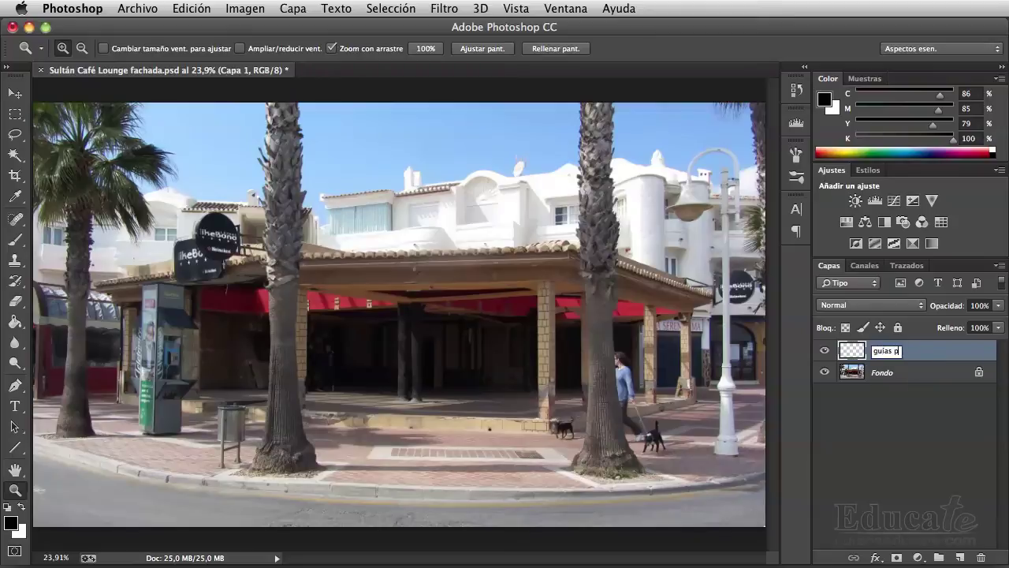
{"action": "type", "text": "erspectiv"}
{"action": "type", "text": "a"}
{"action": "key", "text": "Return"}
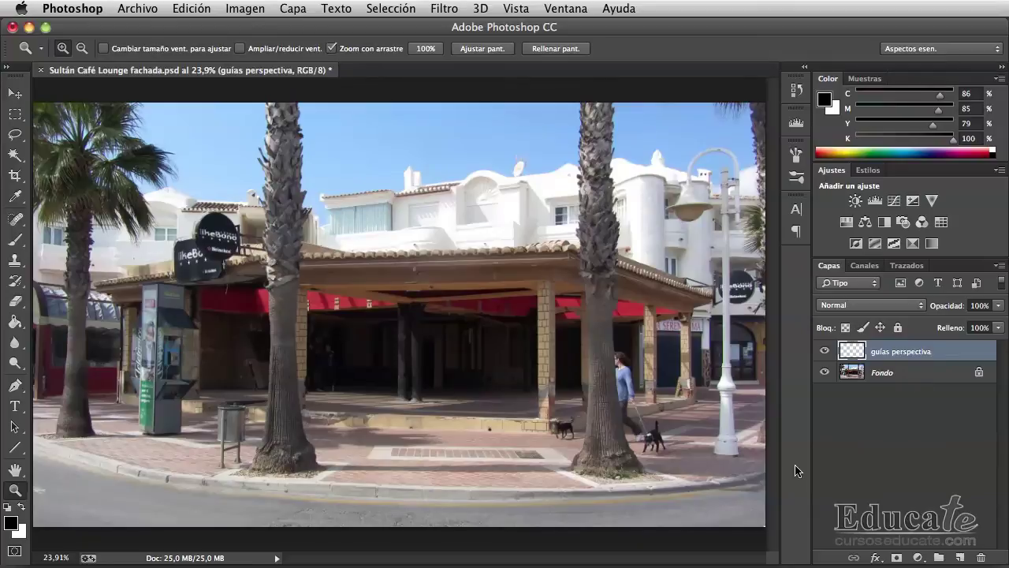
{"action": "left_click", "coordinate": [445, 9]}
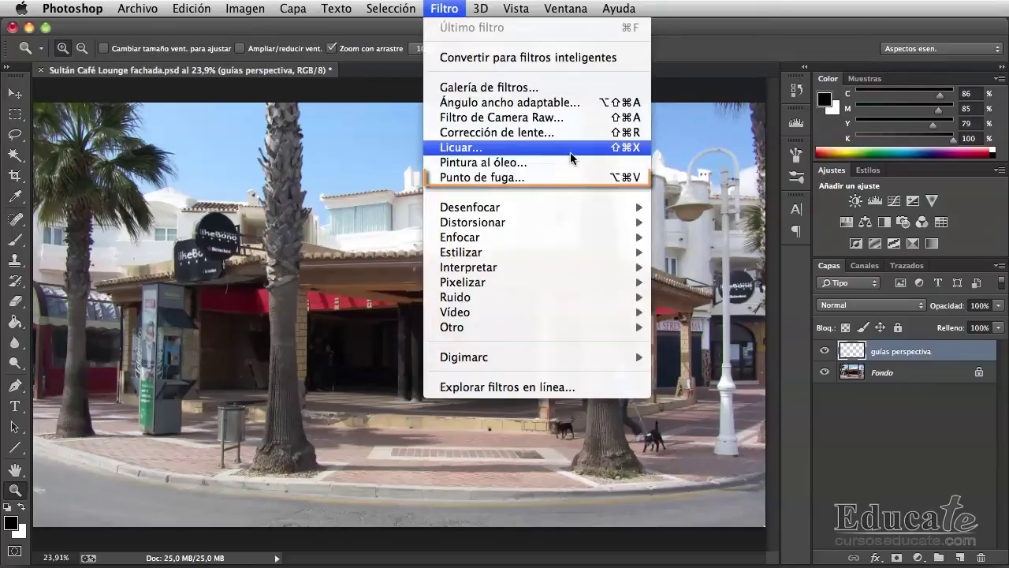
Step: In Punto de fuga, draw a four-corner plane over the café's right facade, roofline to pavement
{"action": "left_click", "coordinate": [577, 175]}
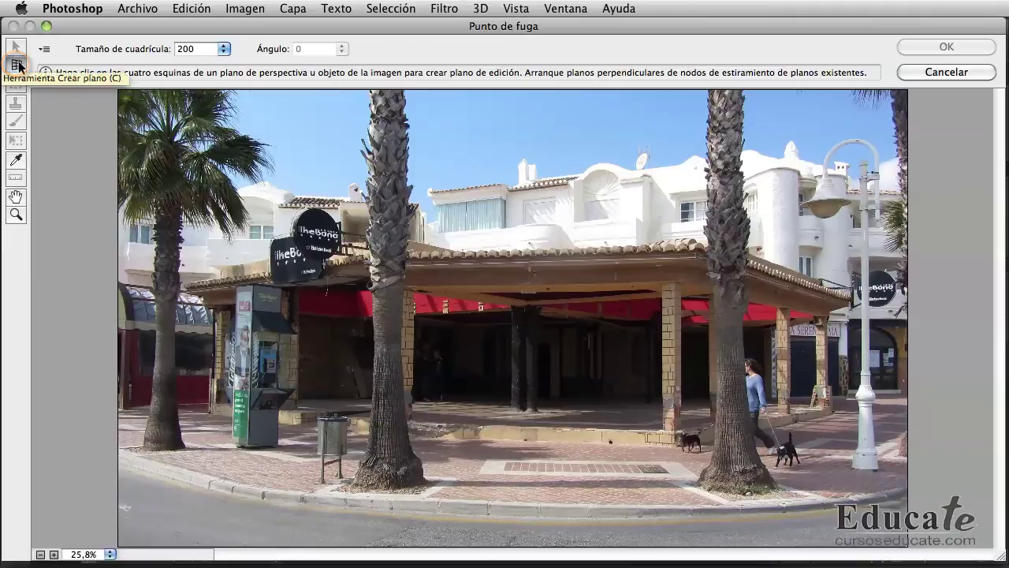
{"action": "left_click", "coordinate": [695, 258]}
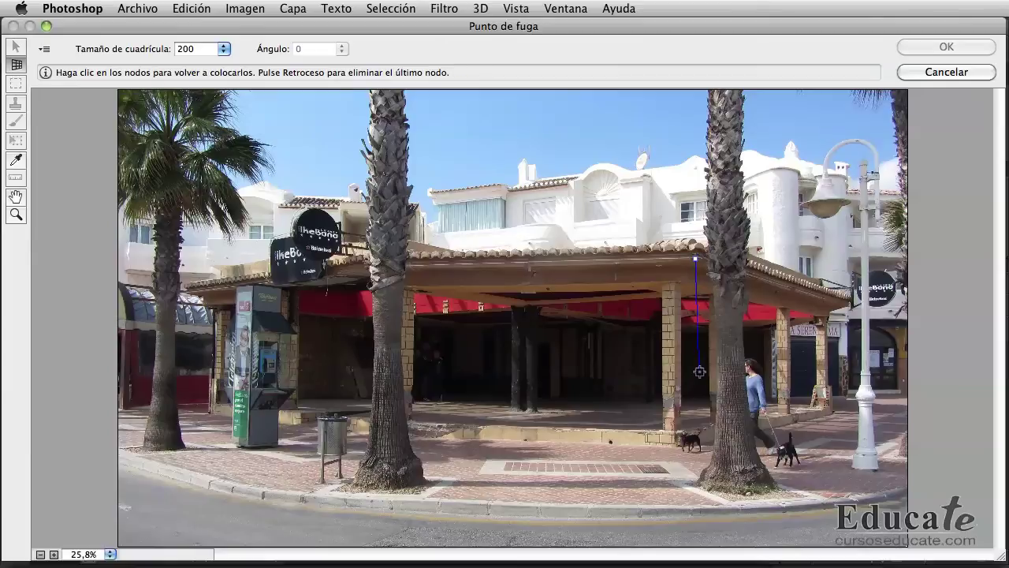
{"action": "left_click", "coordinate": [696, 449]}
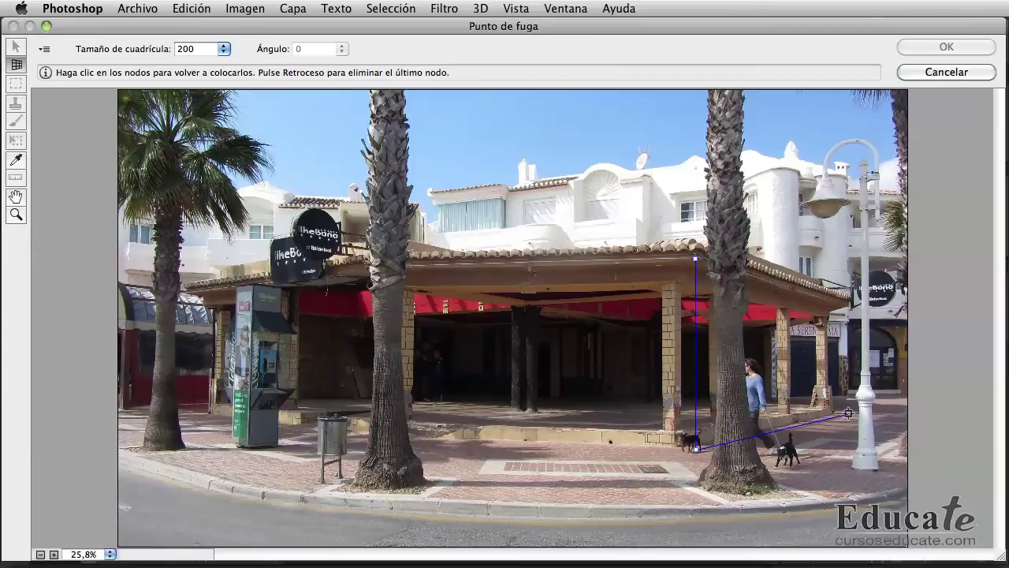
{"action": "left_click", "coordinate": [849, 413]}
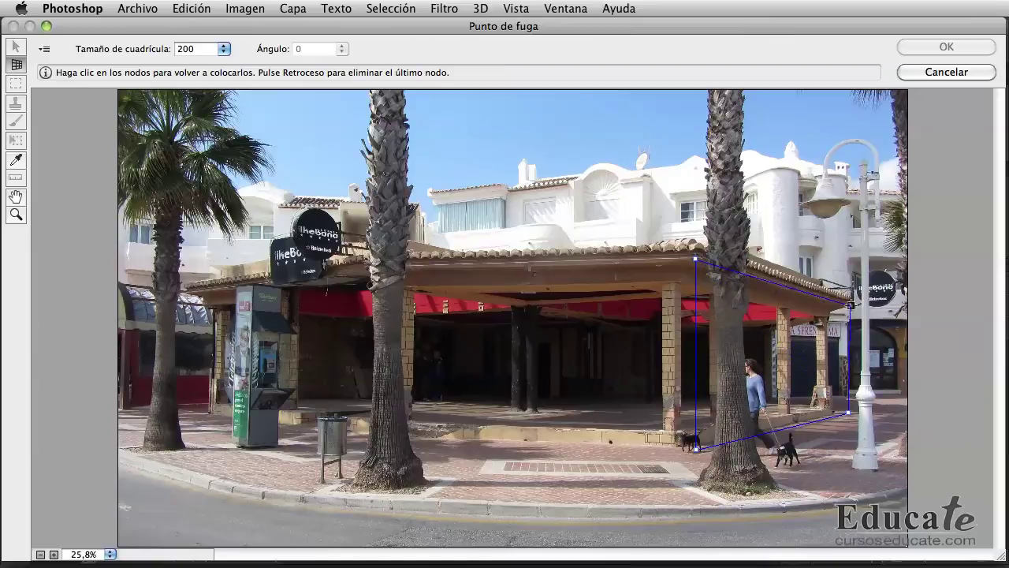
{"action": "left_click", "coordinate": [849, 304]}
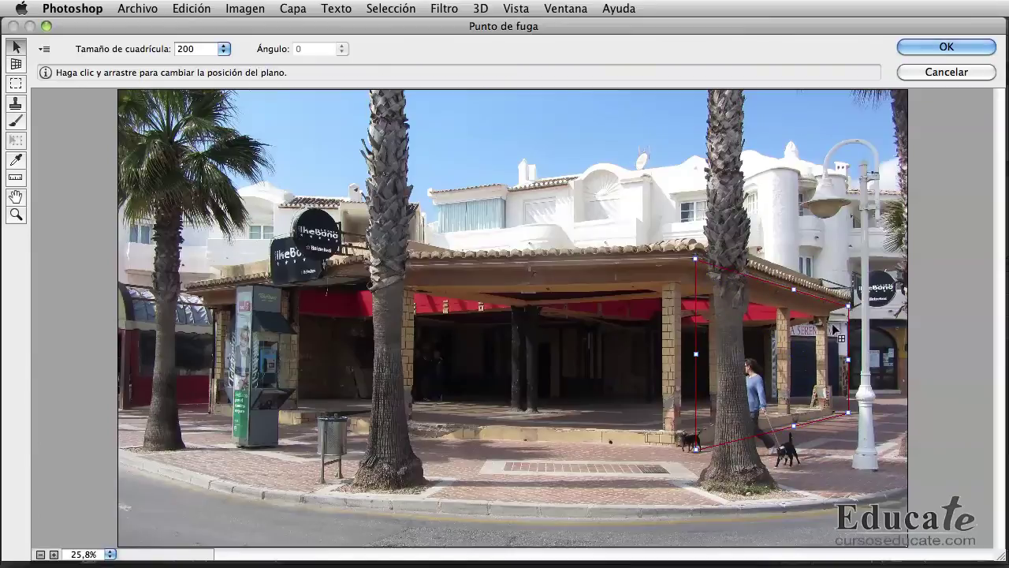
{"action": "left_click_drag", "start_coordinate": [850, 309], "coordinate": [848, 306]}
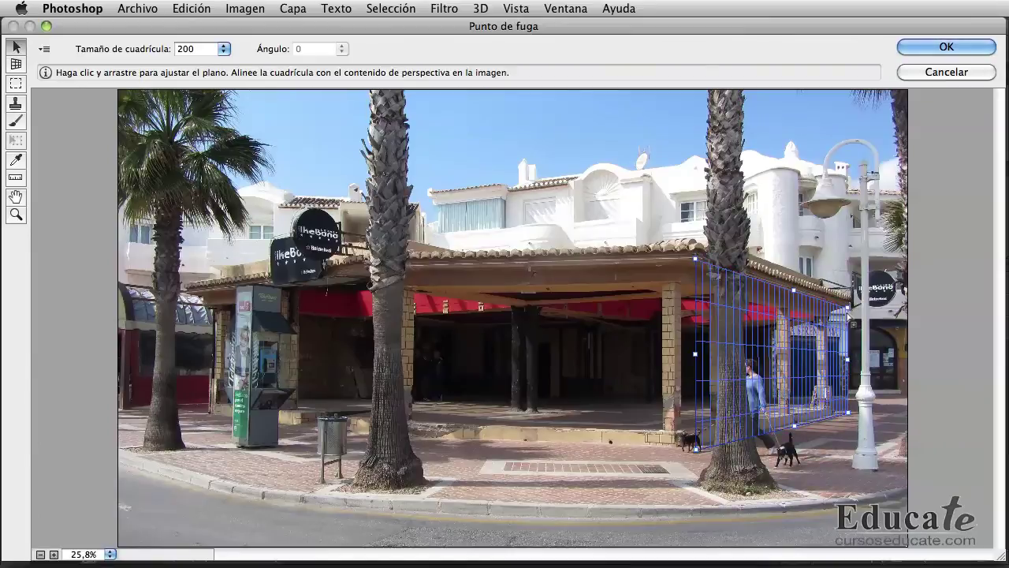
Step: Zoom in on the grid and stretch the plane taller up the right wall
{"action": "left_click", "coordinate": [16, 214]}
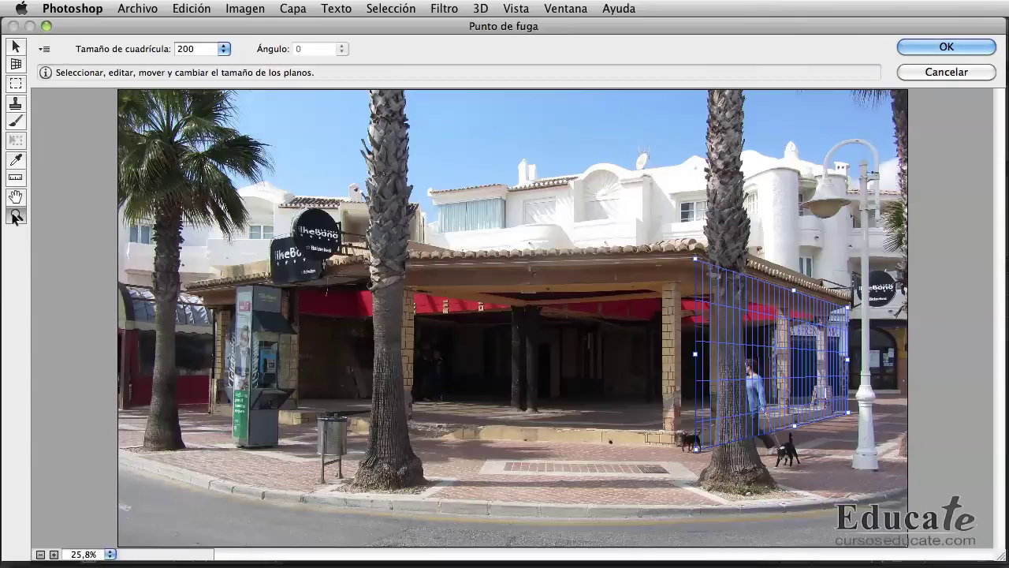
{"action": "left_click", "coordinate": [786, 347]}
{"action": "left_click", "coordinate": [820, 323]}
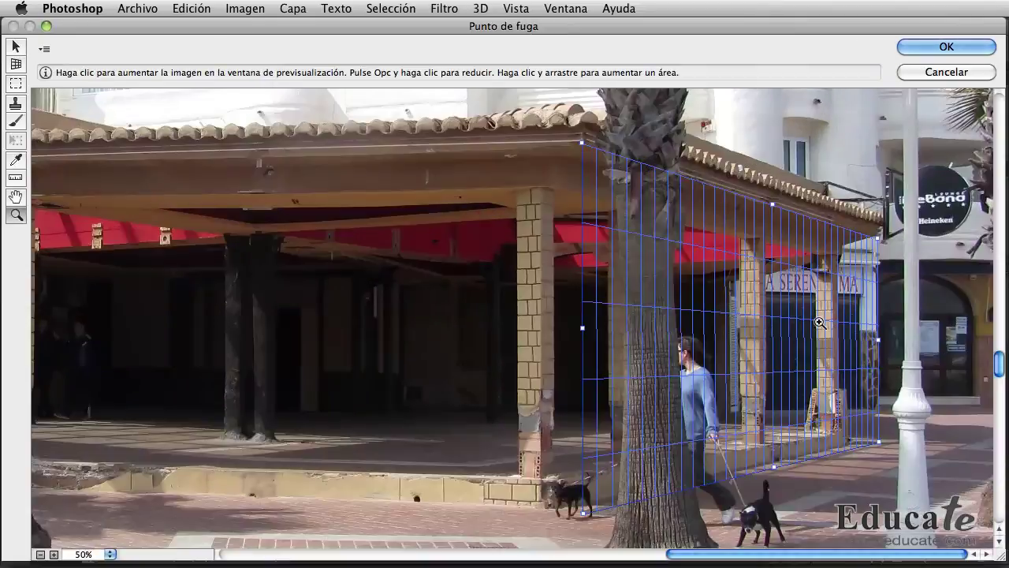
{"action": "key", "text": "h"}
{"action": "mouse_move", "coordinate": [433, 290]}
{"action": "left_mouse_down"}
{"action": "mouse_move", "coordinate": [396, 266]}
{"action": "mouse_move", "coordinate": [394, 306]}
{"action": "left_mouse_up"}
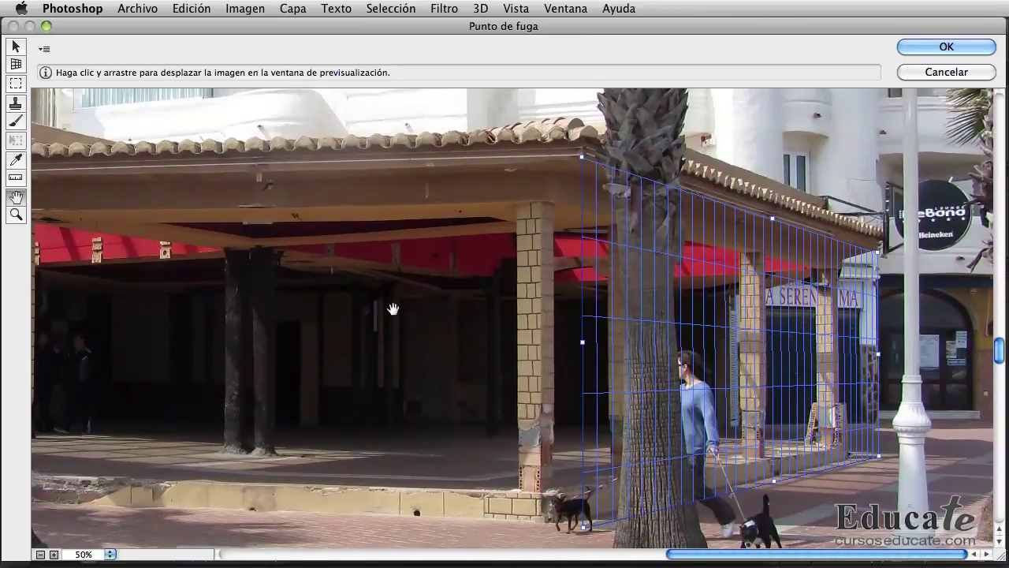
{"action": "left_click", "coordinate": [16, 47]}
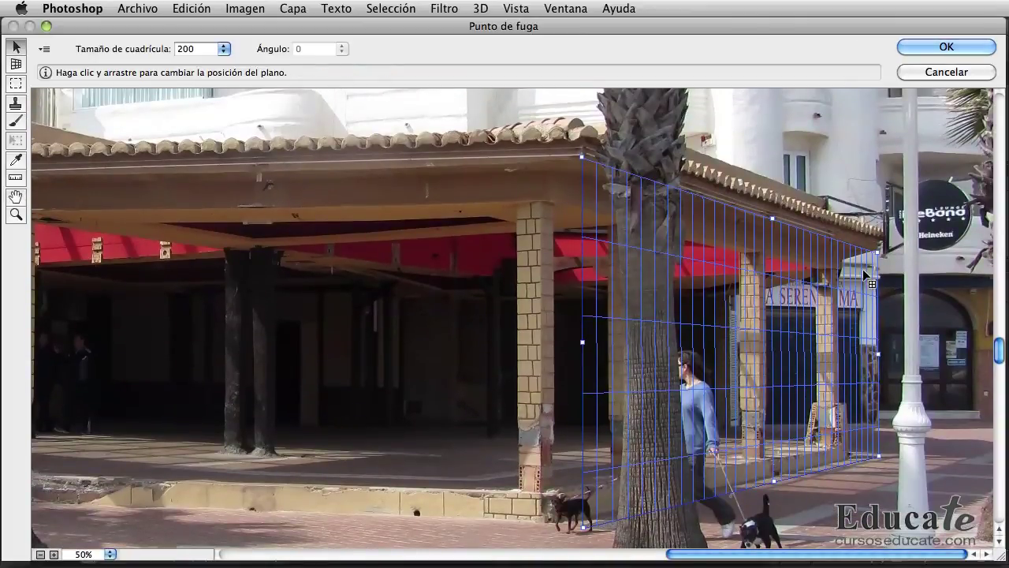
{"action": "left_click_drag", "start_coordinate": [772, 220], "coordinate": [771, 105]}
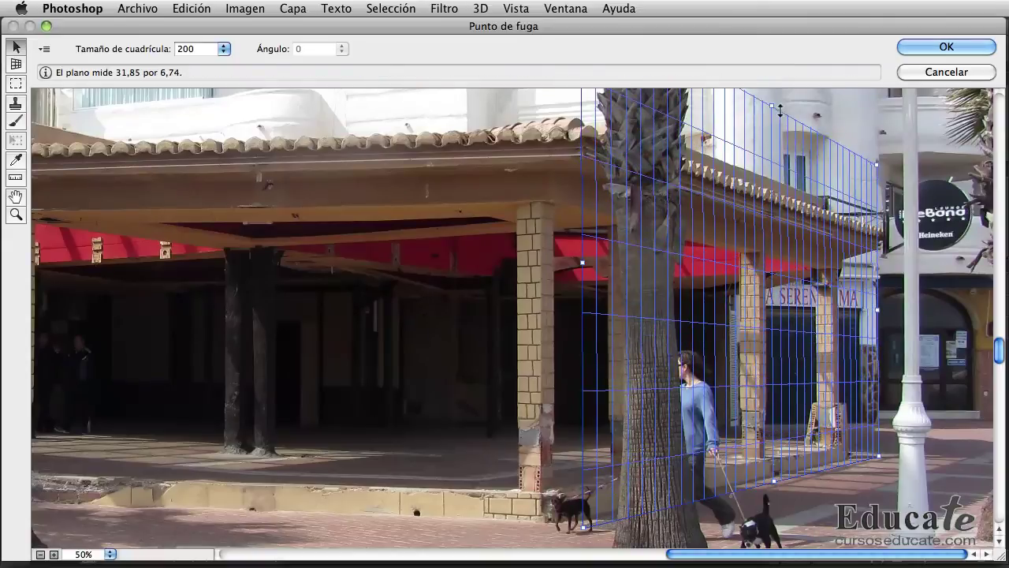
Step: Fine-tune the plane's top edge so the plane measures 31,85 by 6,45
{"action": "key", "text": "z"}
{"action": "left_click", "coordinate": [638, 281], "text": "alt"}
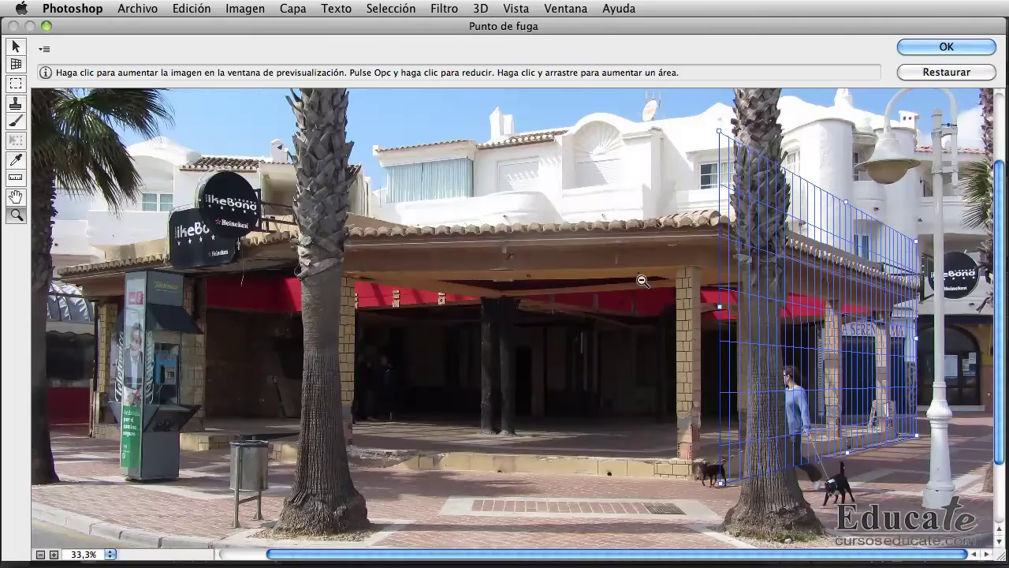
{"action": "left_click", "coordinate": [16, 45]}
{"action": "left_click_drag", "start_coordinate": [845, 202], "coordinate": [845, 197]}
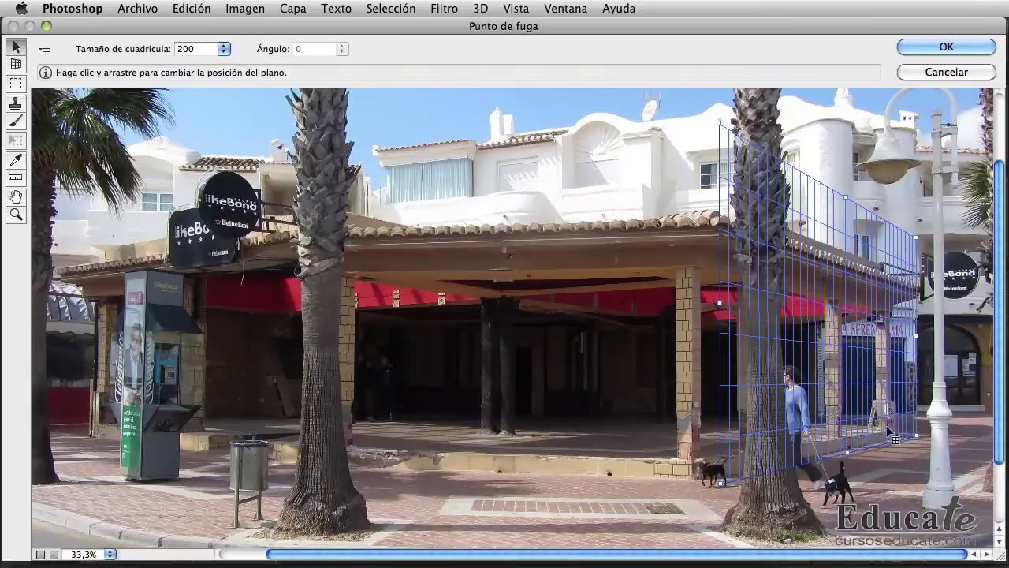
{"action": "left_click_drag", "start_coordinate": [846, 197], "coordinate": [846, 214]}
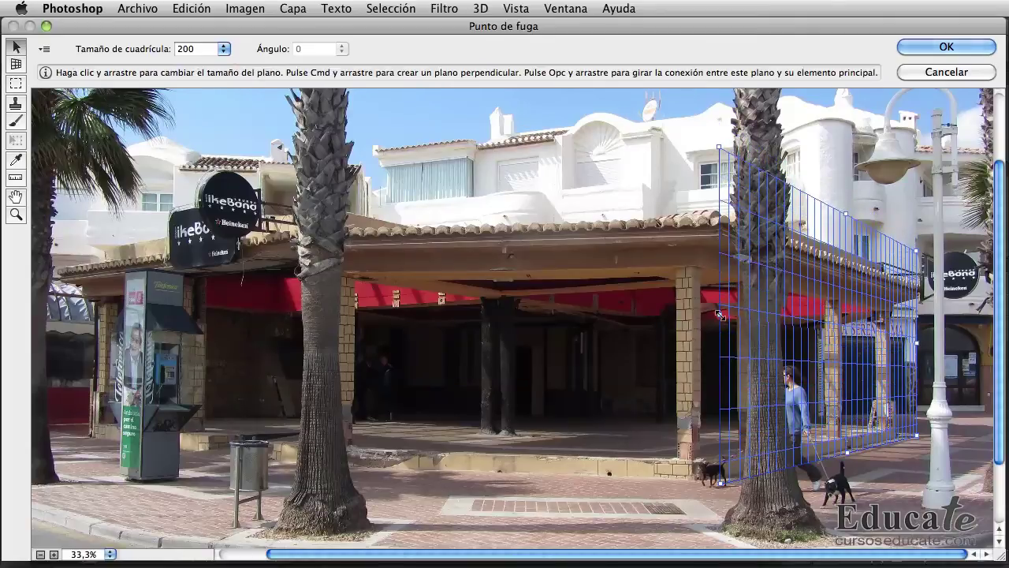
{"action": "key", "text": "super"}
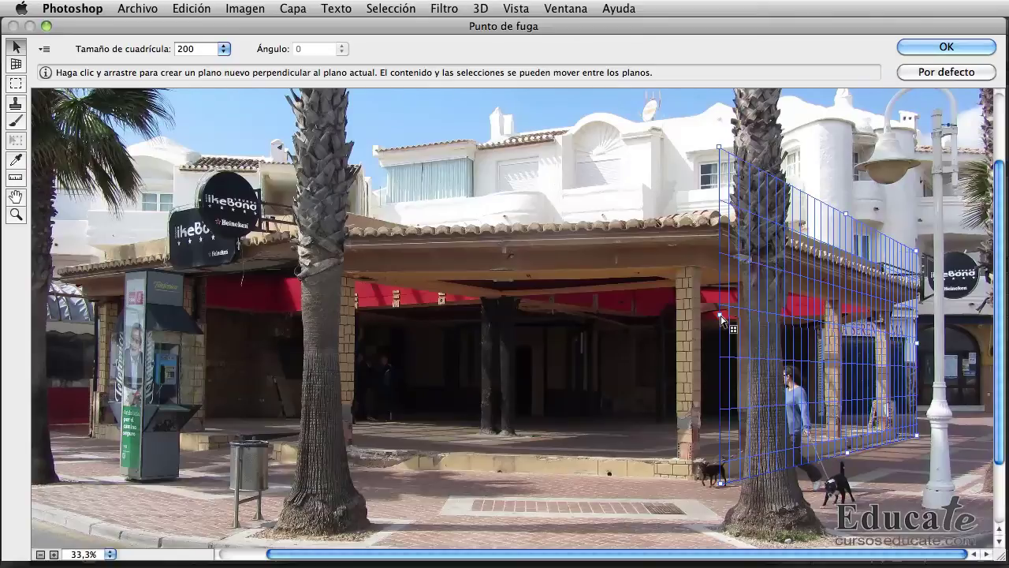
Step: Pull a perpendicular plane across the café front at angle 82,8, extending left toward the kiosk
{"action": "left_click_drag", "start_coordinate": [722, 318], "coordinate": [299, 326]}
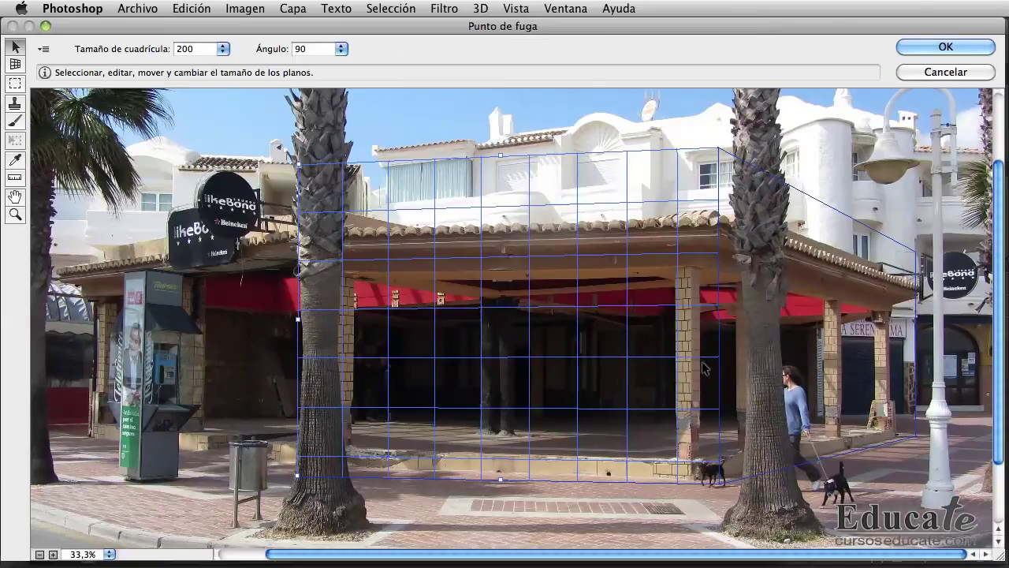
{"action": "left_click", "coordinate": [341, 49]}
{"action": "left_click_drag", "start_coordinate": [289, 72], "coordinate": [280, 70]}
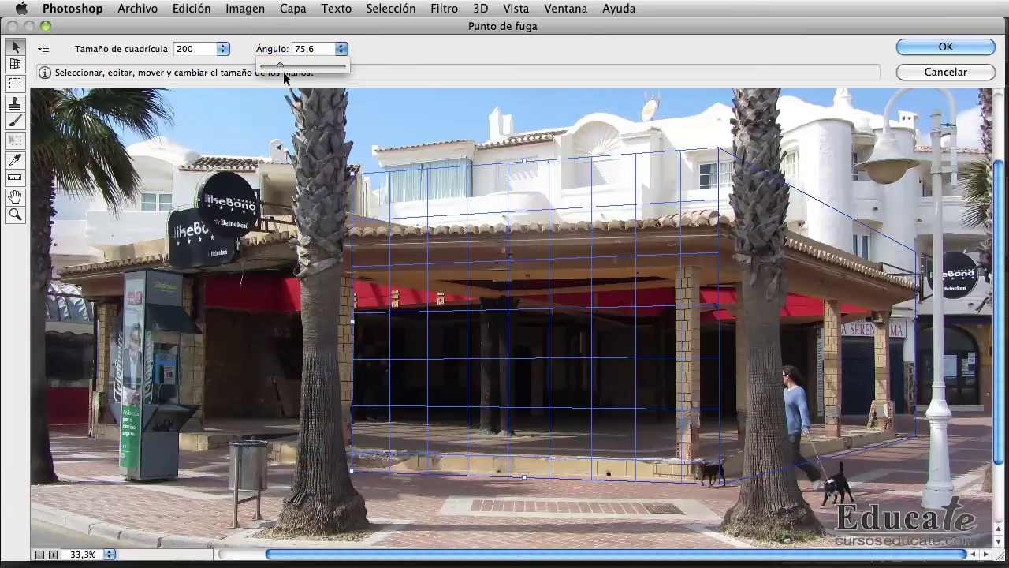
{"action": "left_click_drag", "start_coordinate": [280, 67], "coordinate": [282, 67]}
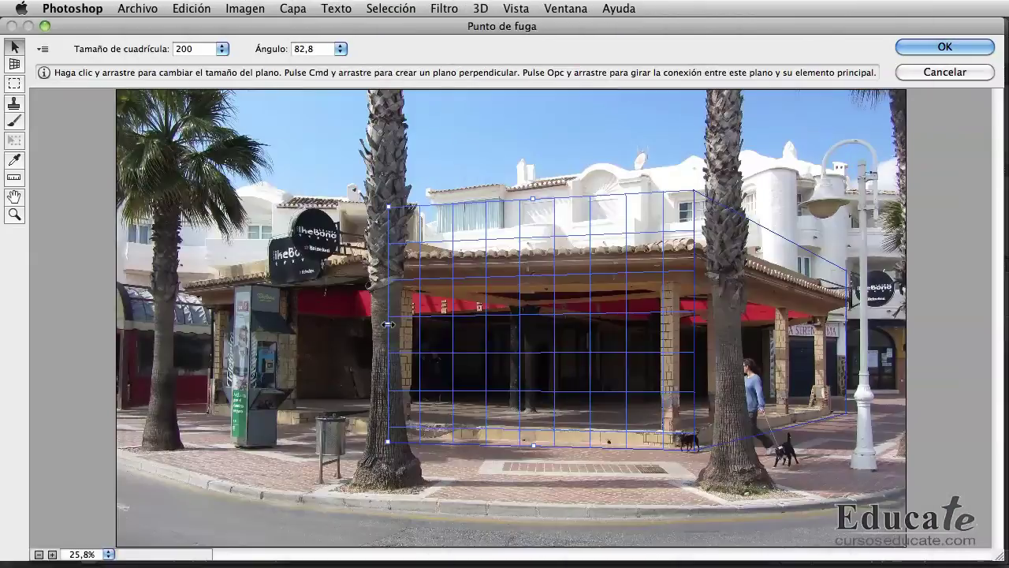
{"action": "left_click_drag", "start_coordinate": [388, 324], "coordinate": [219, 341]}
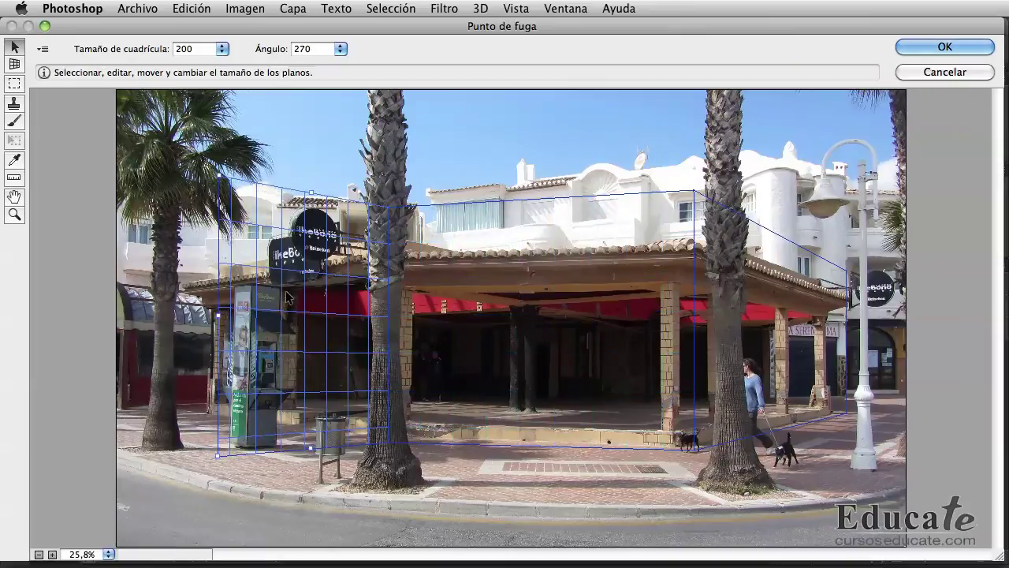
Step: Set a third plane to angle 144, wrapping the café's left corner, sized 20,28 by 6,43
{"action": "left_click_drag", "start_coordinate": [340, 52], "coordinate": [290, 69]}
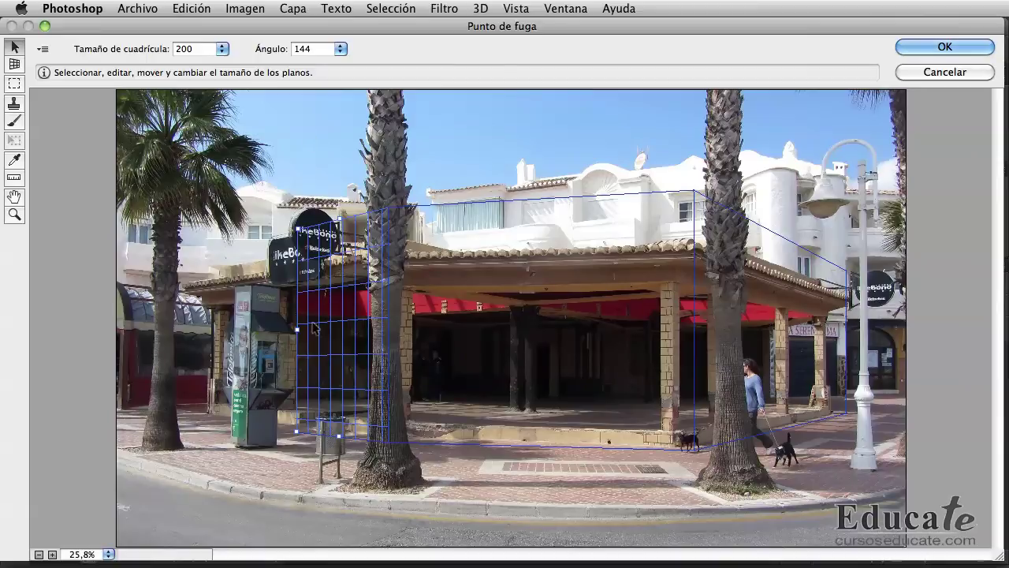
{"action": "left_click_drag", "start_coordinate": [297, 330], "coordinate": [182, 330]}
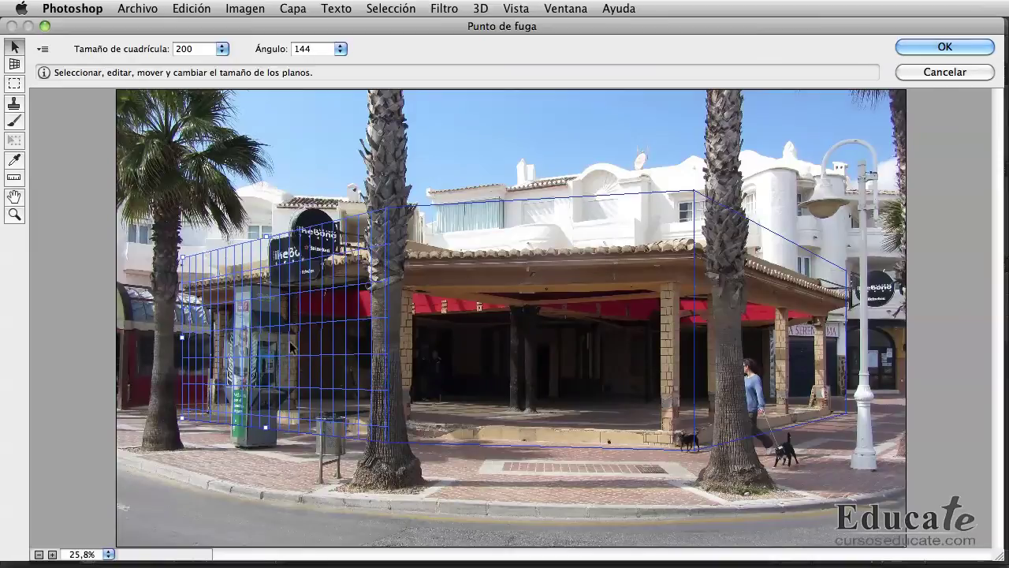
{"action": "key", "text": "shift"}
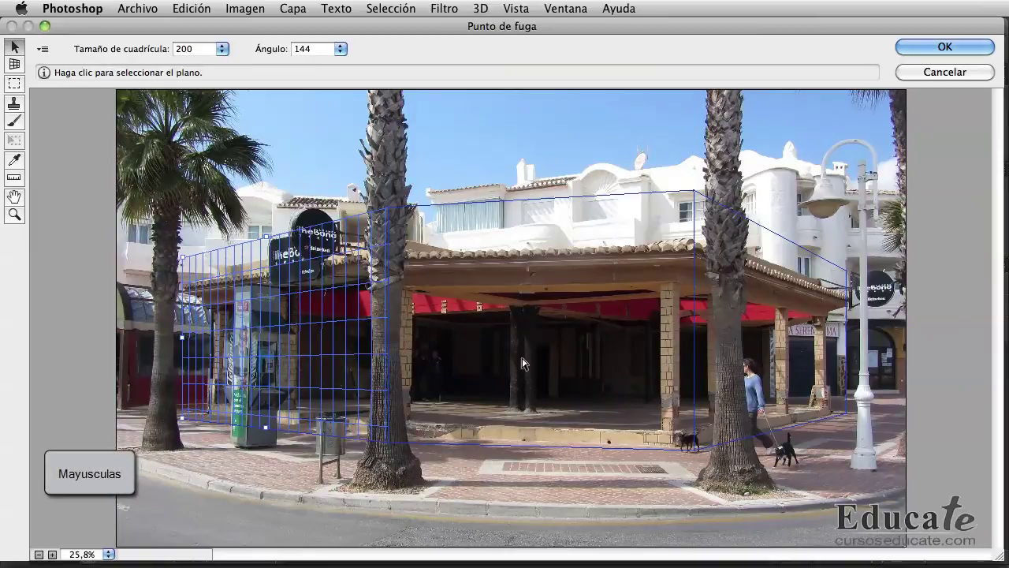
Step: Set all three planes to grid size 150 and render the grids into Photoshop
{"action": "left_click", "coordinate": [524, 364]}
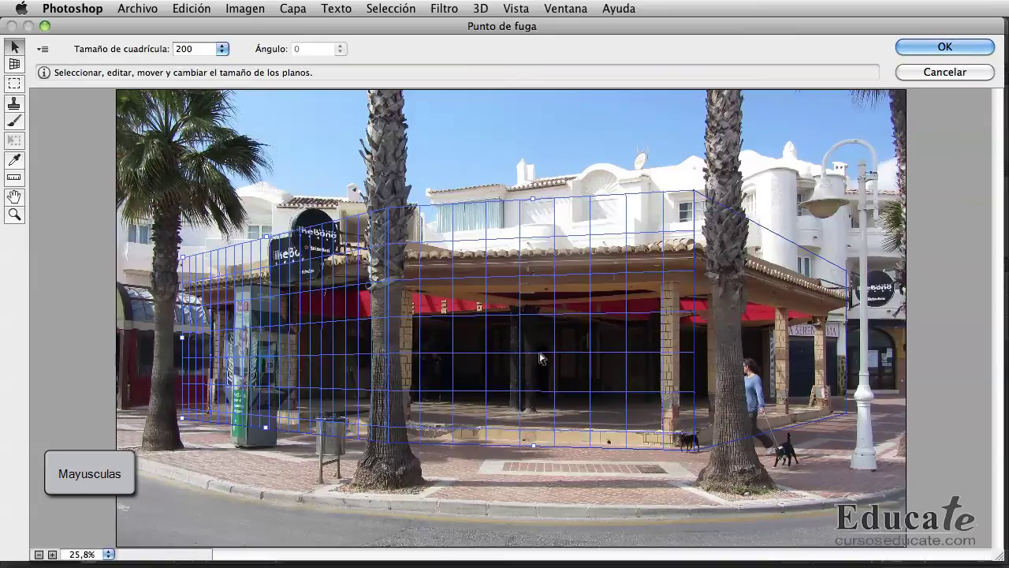
{"action": "left_click", "coordinate": [784, 345], "text": "shift"}
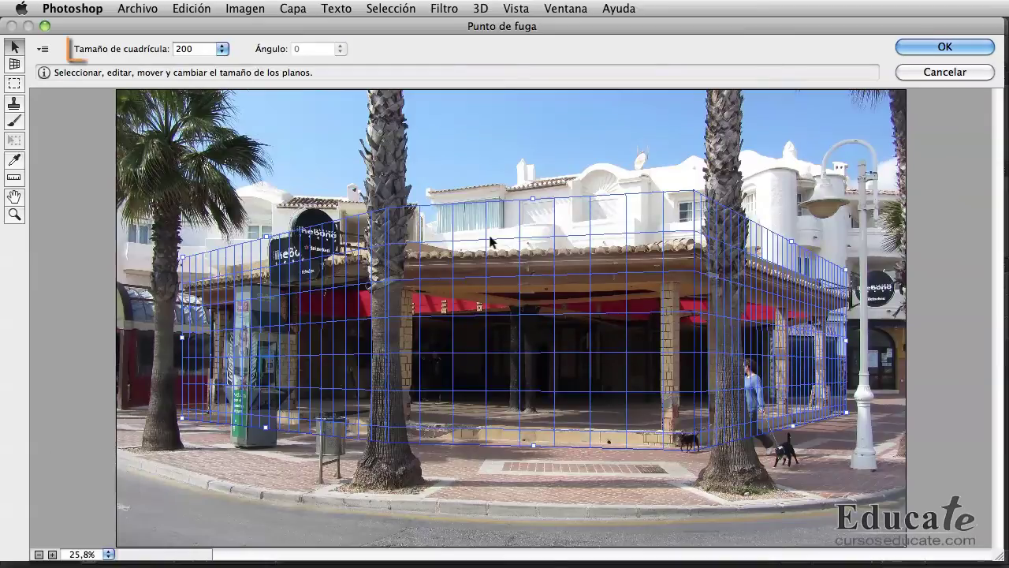
{"action": "left_click_drag", "start_coordinate": [222, 49], "coordinate": [154, 71]}
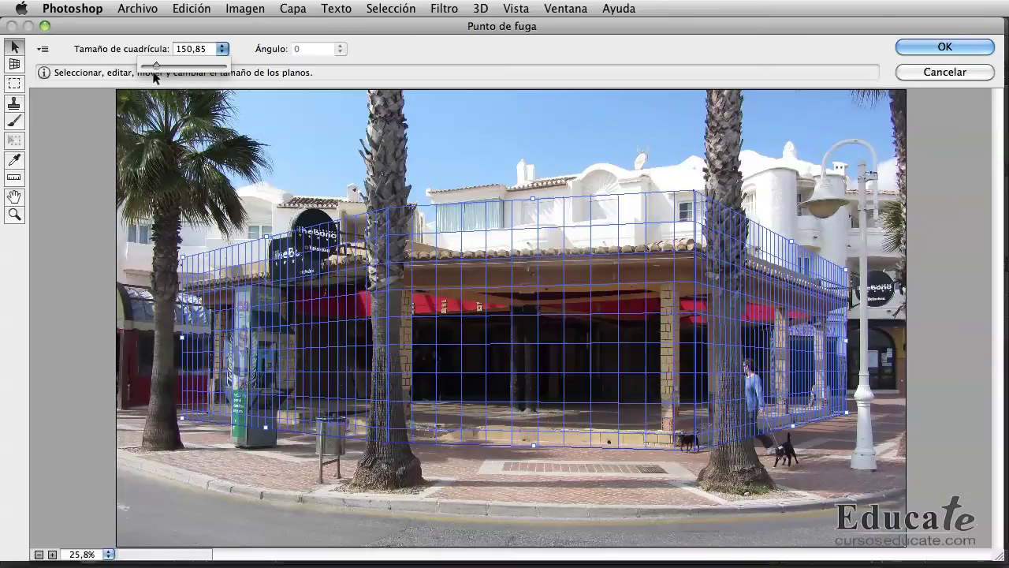
{"action": "double_click", "coordinate": [208, 48]}
{"action": "type", "text": "150"}
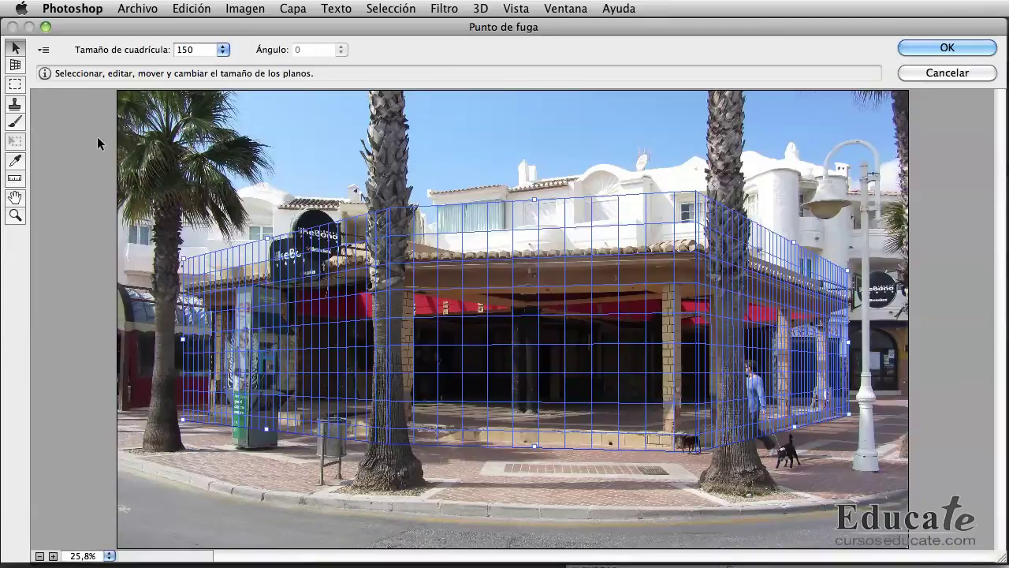
{"action": "left_click", "coordinate": [43, 50]}
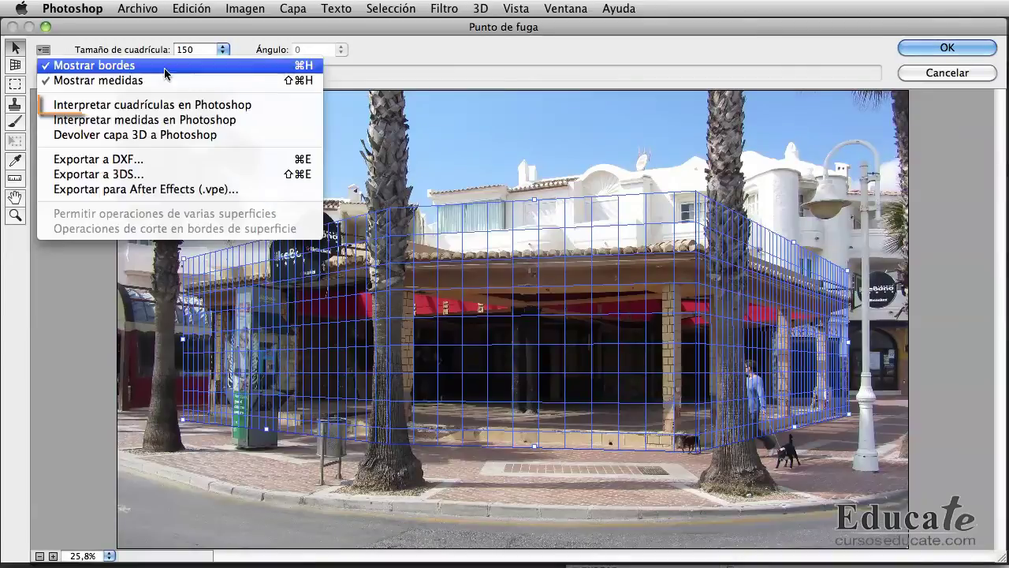
{"action": "left_click", "coordinate": [286, 105]}
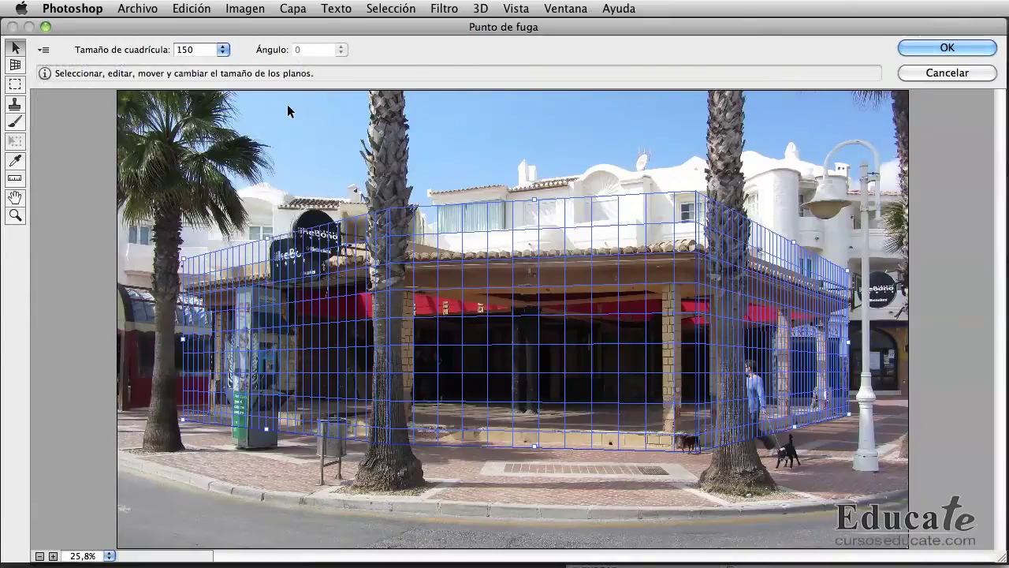
Step: Apply Punto de fuga and lower the guías perspectiva layer's opacity to 30%
{"action": "left_click", "coordinate": [978, 50]}
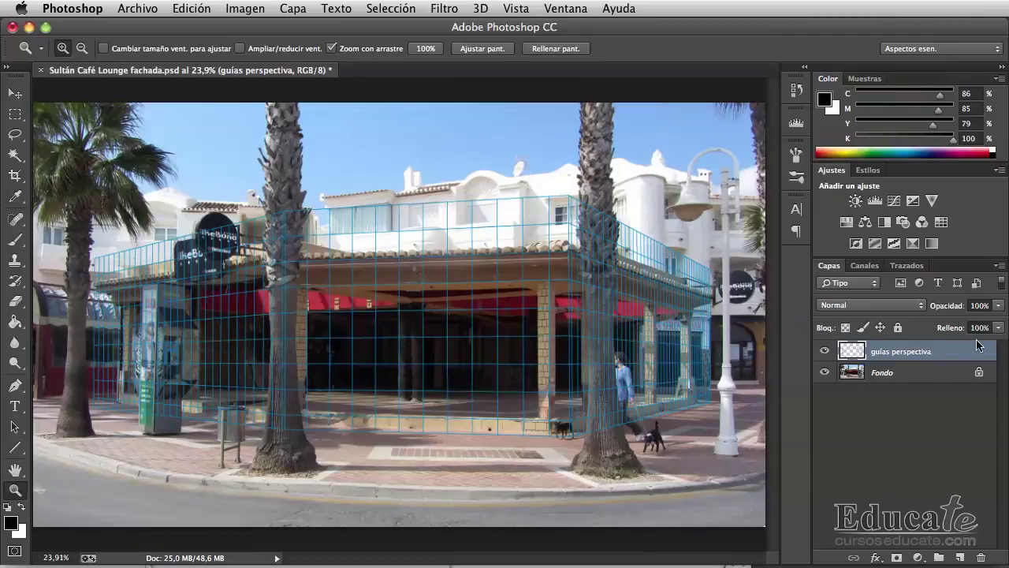
{"action": "left_click_drag", "start_coordinate": [999, 311], "coordinate": [947, 333]}
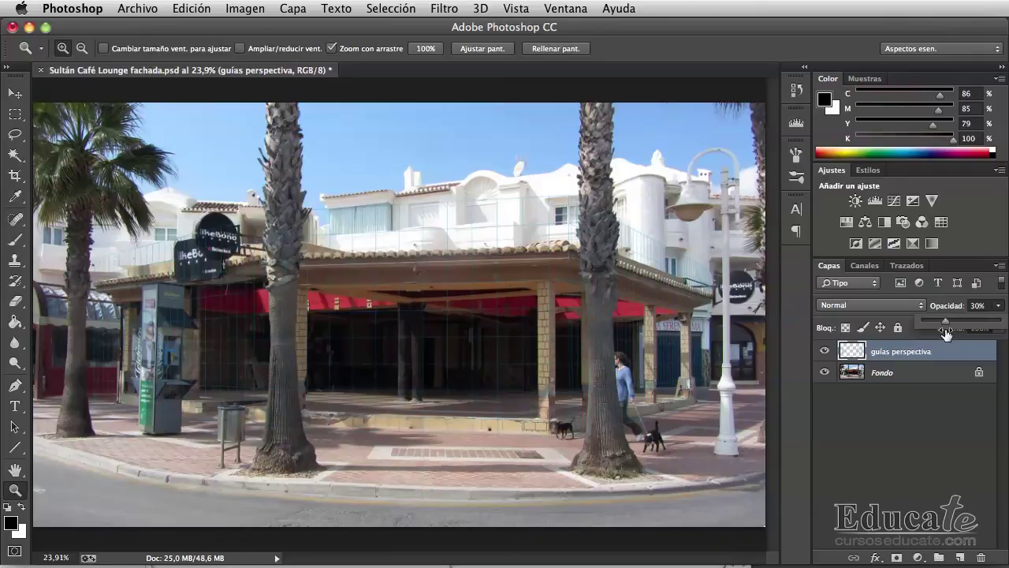
{"action": "left_click", "coordinate": [793, 460]}
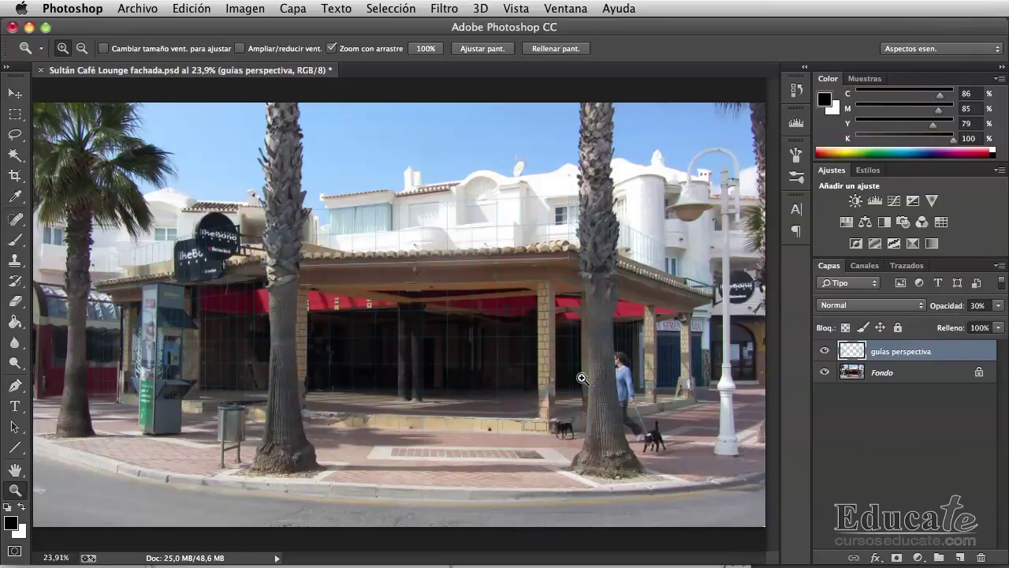
Step: Zoom in on the central pillar to inspect the grid, then fit the photo to the window
{"action": "left_click_drag", "start_coordinate": [526, 365], "coordinate": [591, 342]}
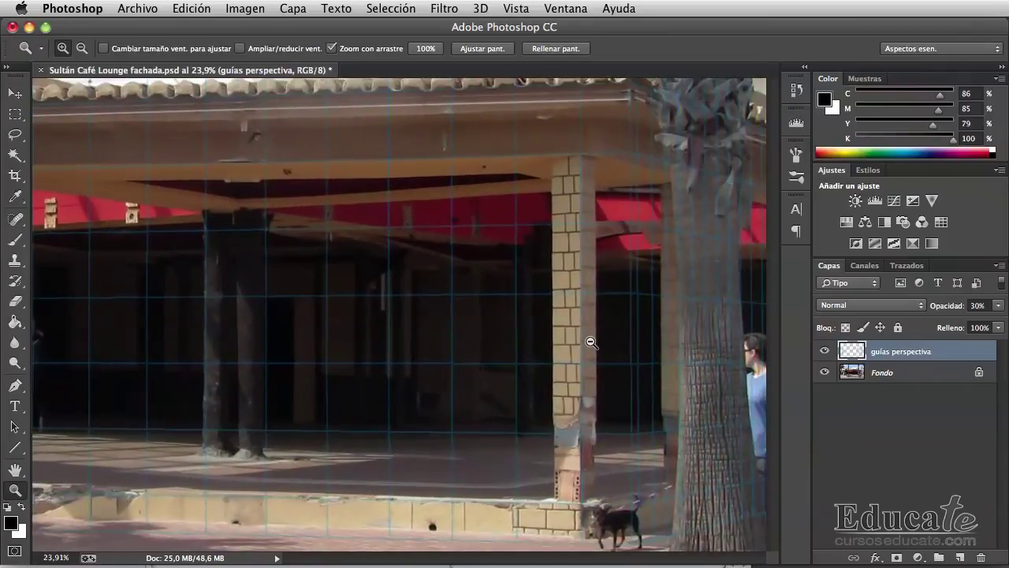
{"action": "left_click", "coordinate": [591, 342], "text": "alt"}
{"action": "key", "text": "ctrl+0"}
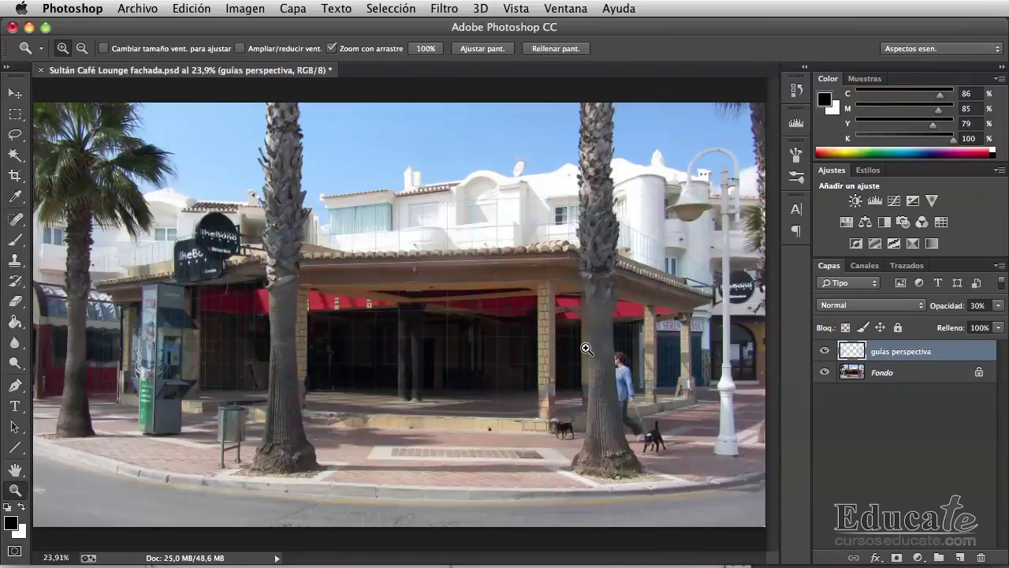